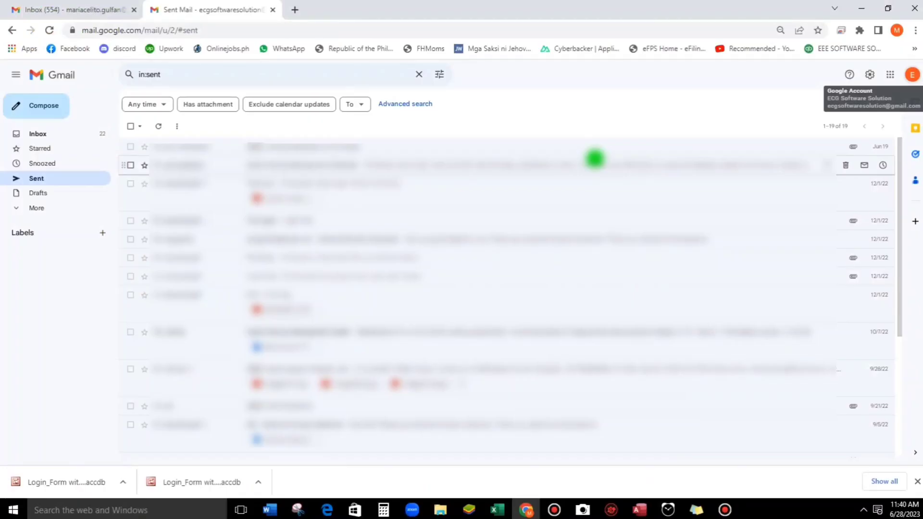
Step: Open the Google account menu from the Gmail profile avatar
left_click(912, 75)
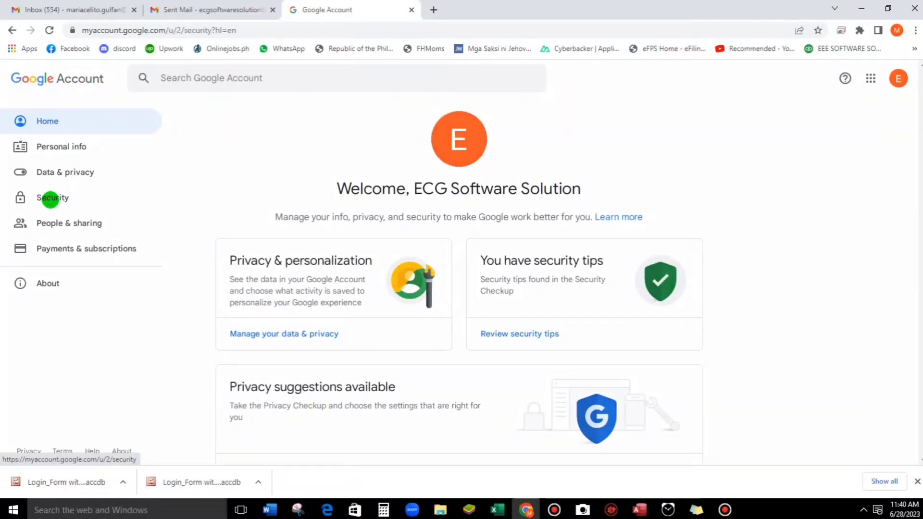
scroll(392, 320, "down", 3)
scroll(391, 262, "down", 2)
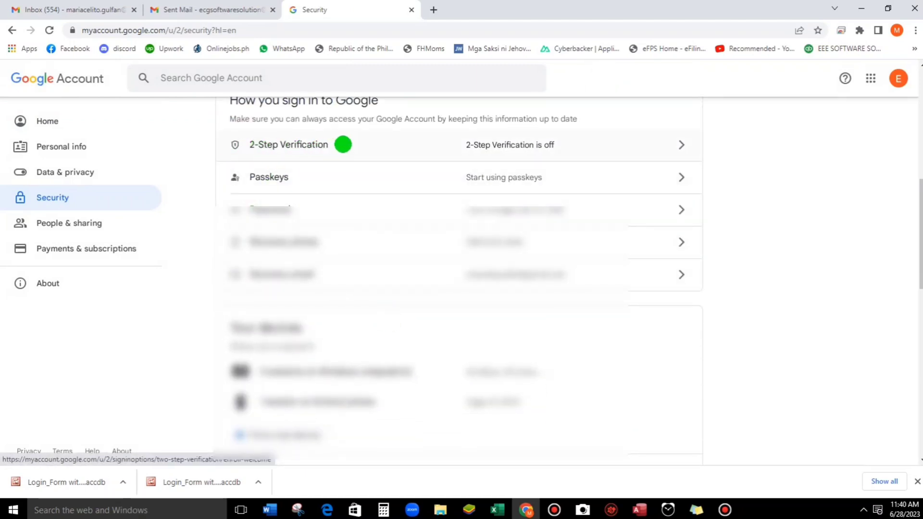
Step: Start 2-Step Verification setup and re-verify identity with the account password
left_click(289, 145)
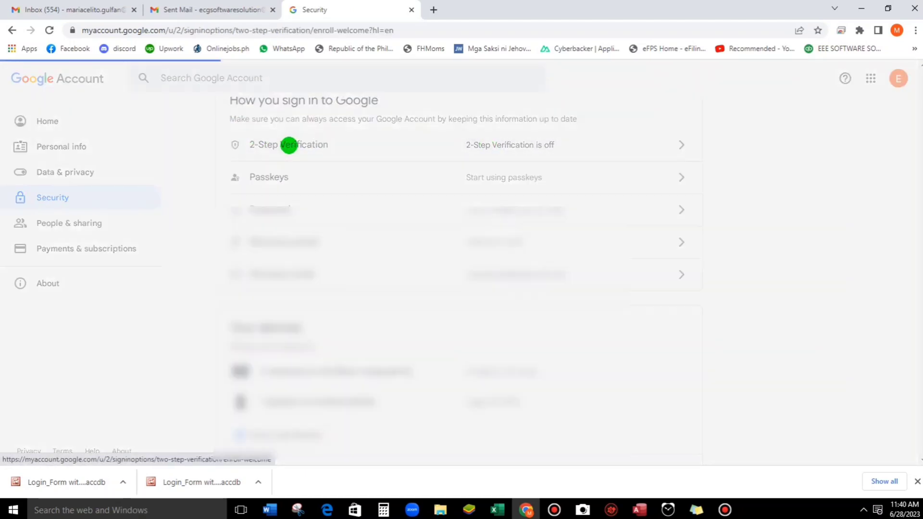
scroll(601, 338, "down", 2)
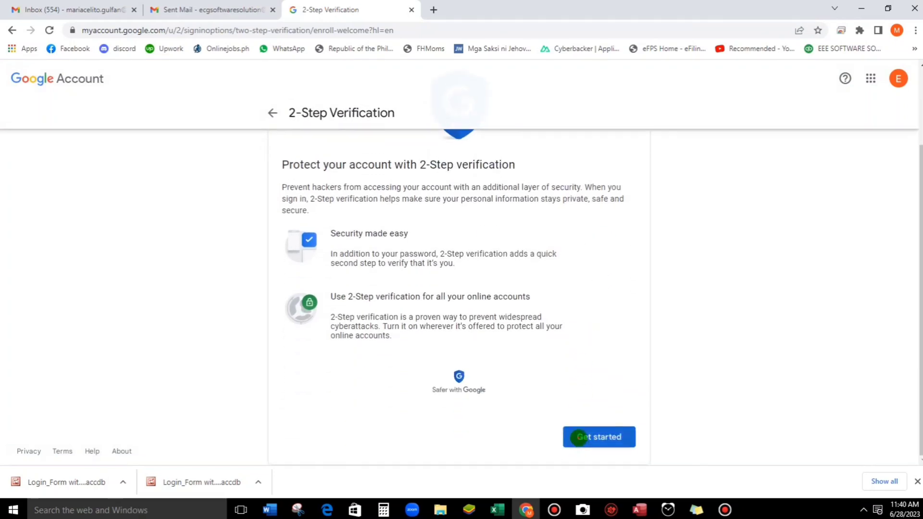
left_click(580, 436)
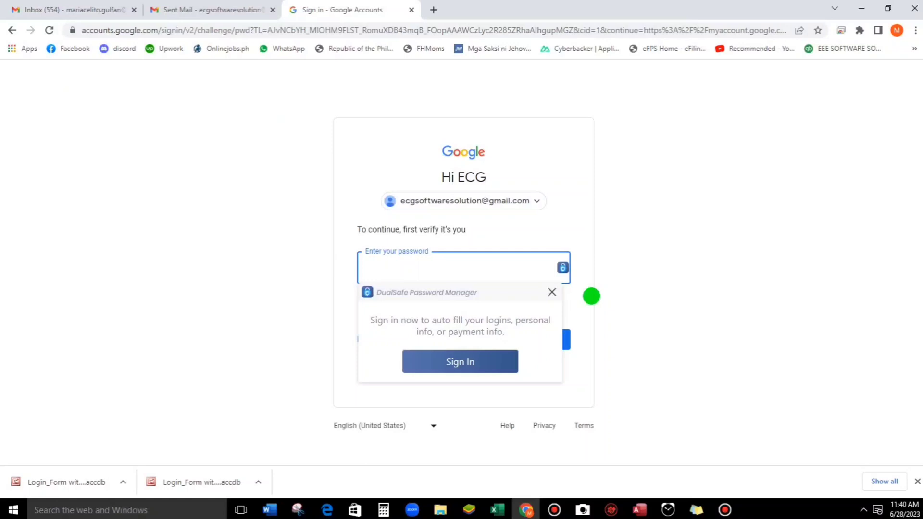
left_click(549, 290)
left_click(468, 268)
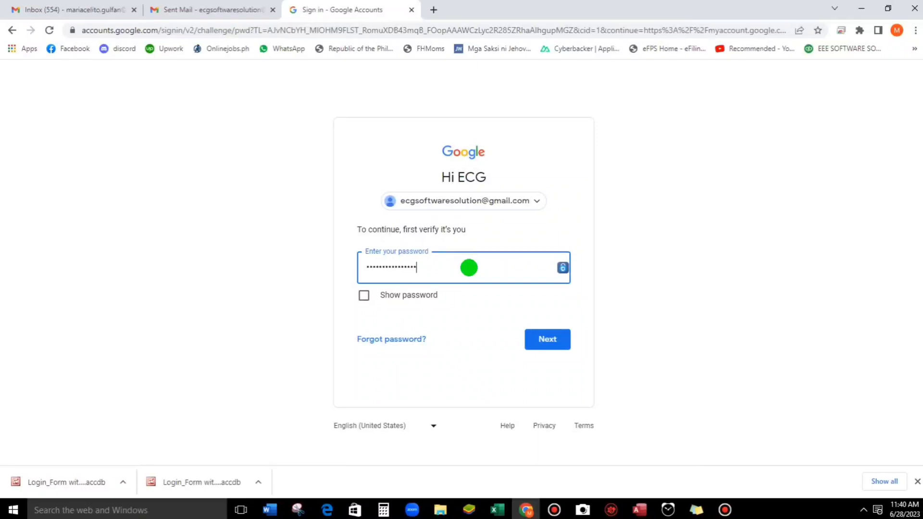
left_click(539, 336)
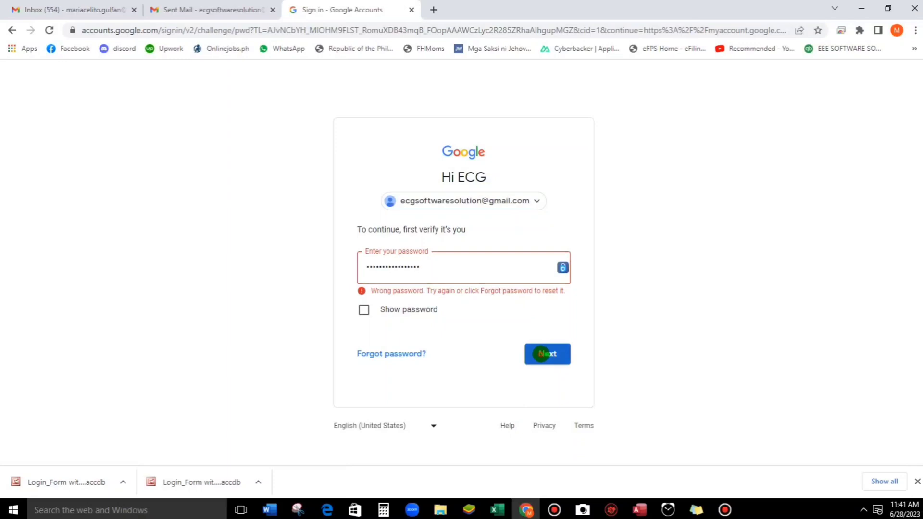
left_click(540, 355)
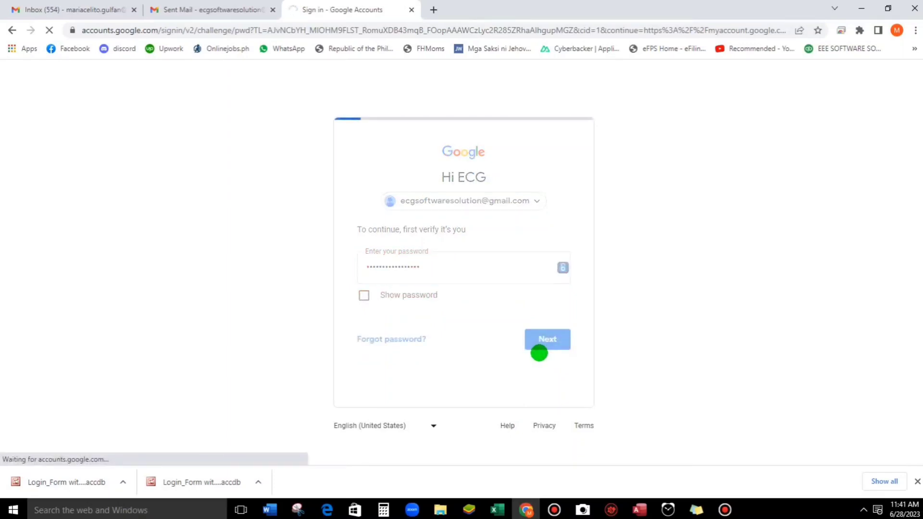
scroll(555, 353, "down", 2)
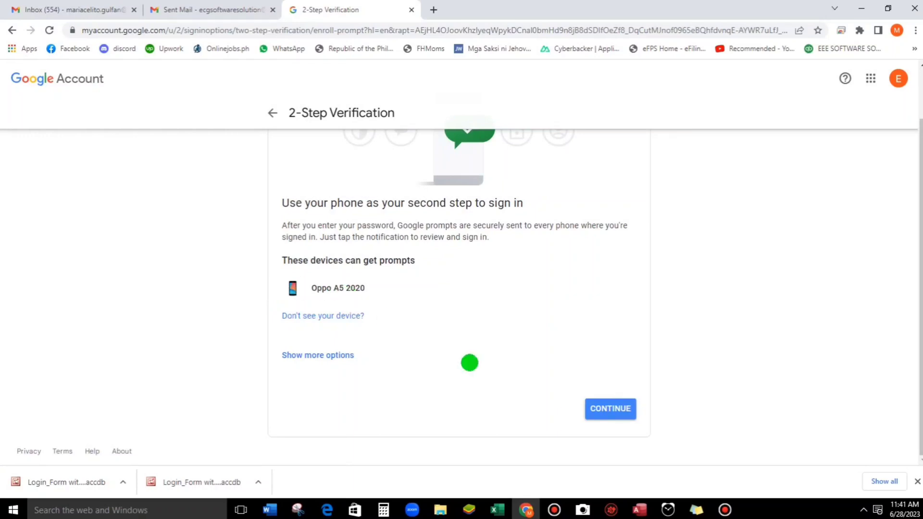
Step: Verify the backup phone with a texted code and turn on 2-Step Verification
left_click(618, 408)
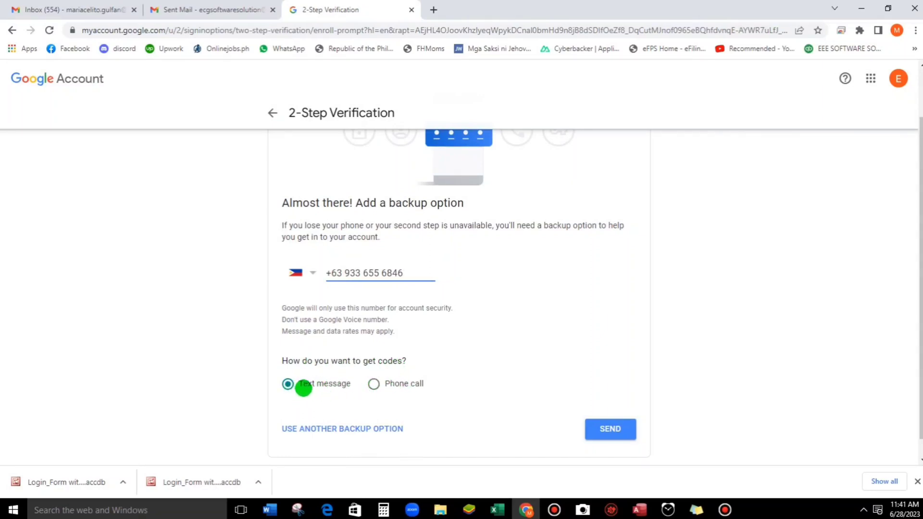
left_click(609, 431)
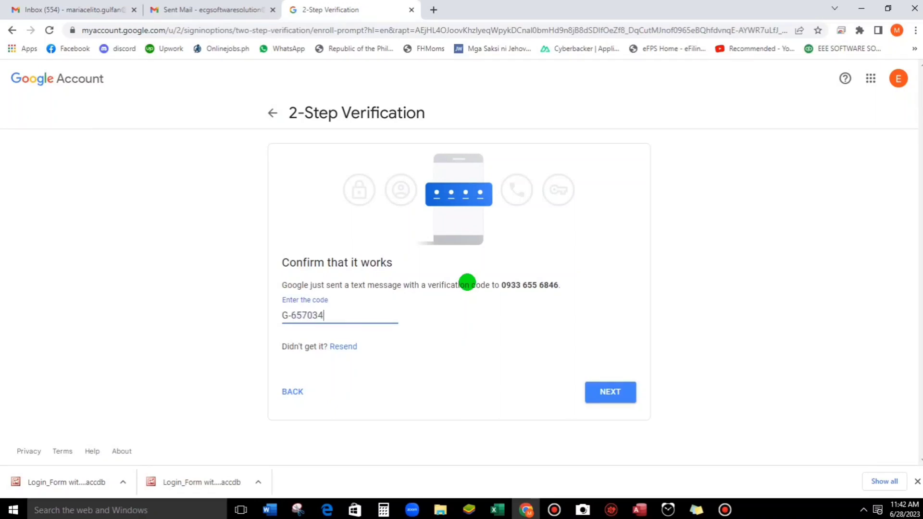
left_click(598, 392)
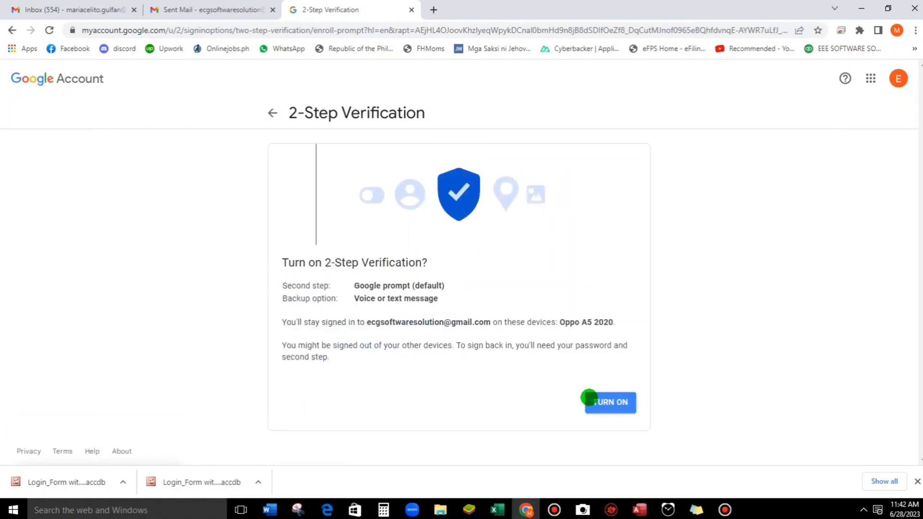
left_click(616, 402)
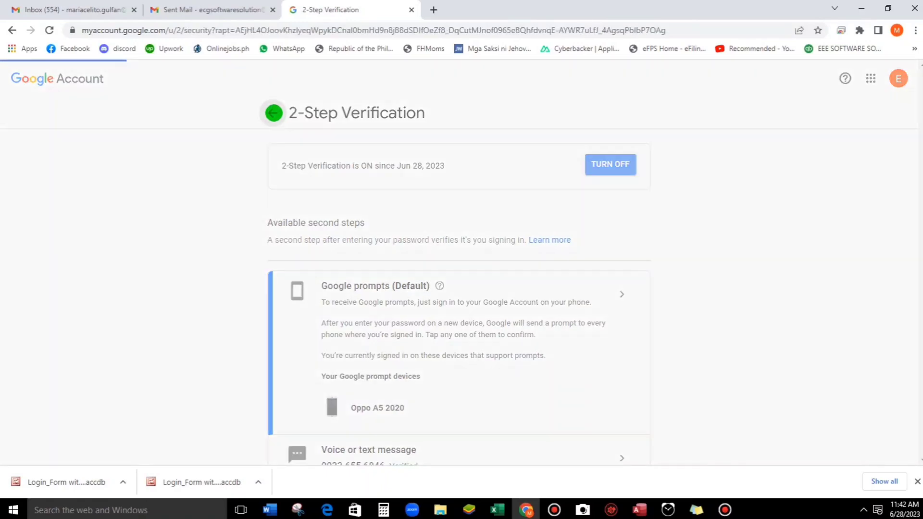
Step: Go from Security through 2-Step Verification settings to the App passwords page
left_click(274, 113)
scroll(272, 278, "down", 3)
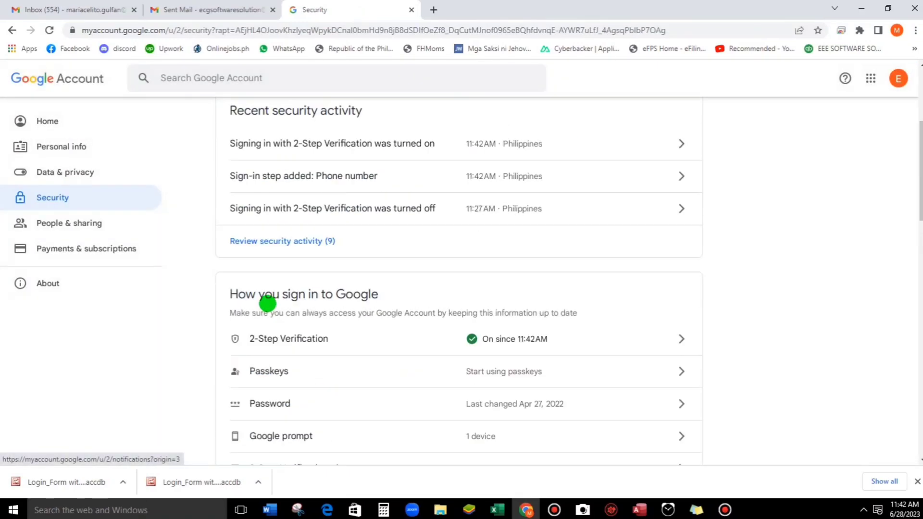
scroll(268, 302, "down", 2)
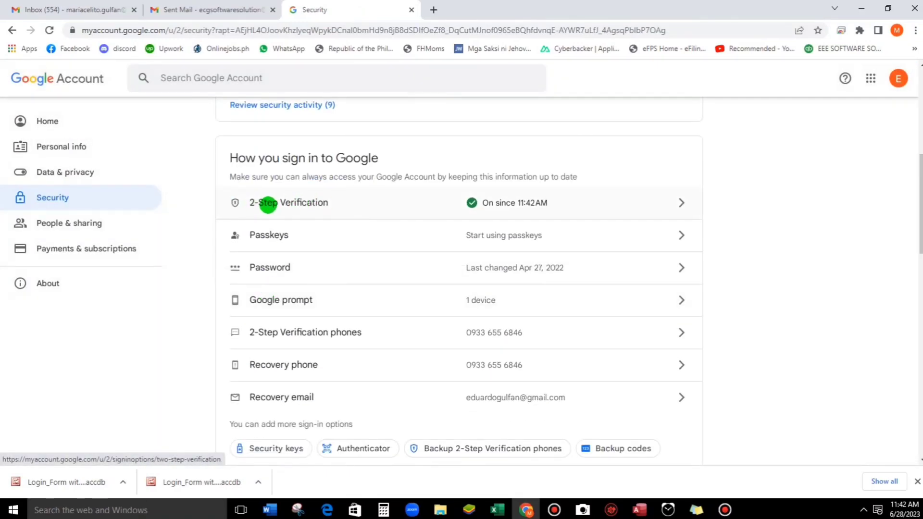
left_click(267, 205)
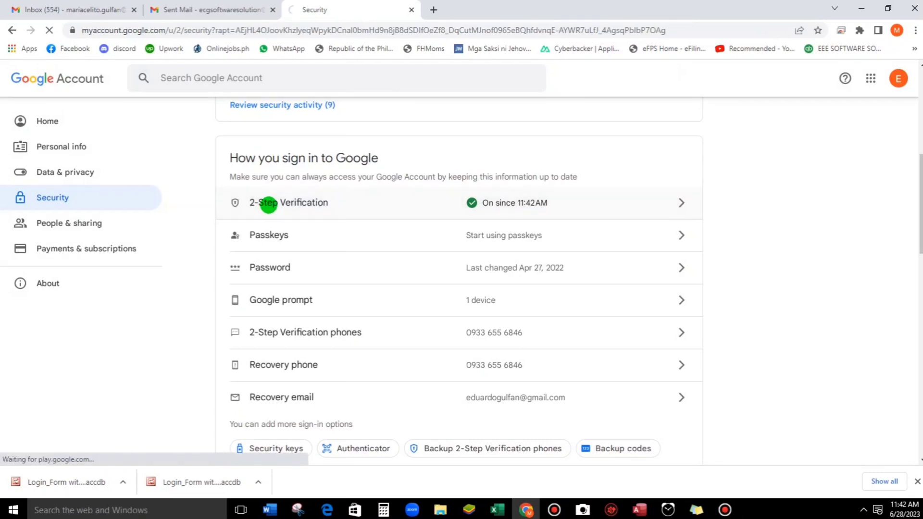
scroll(282, 216, "down", 4)
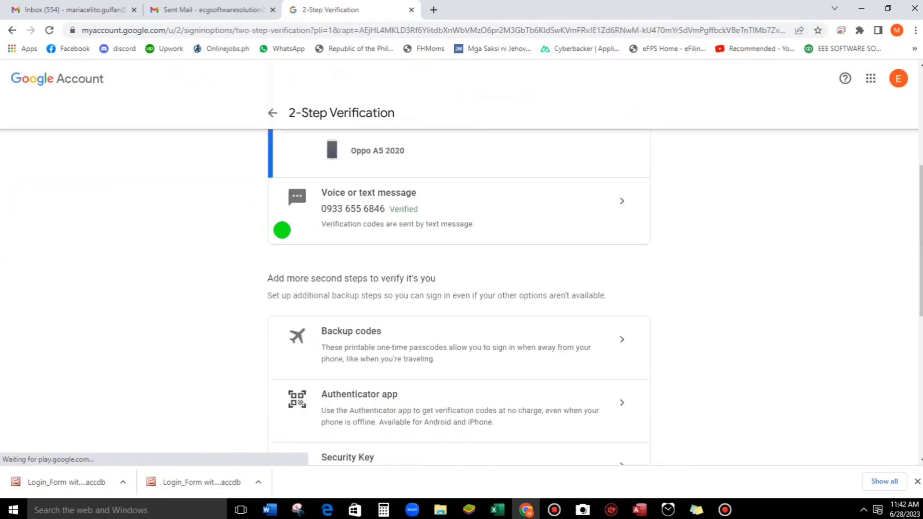
scroll(288, 246, "down", 3)
scroll(288, 268, "down", 3)
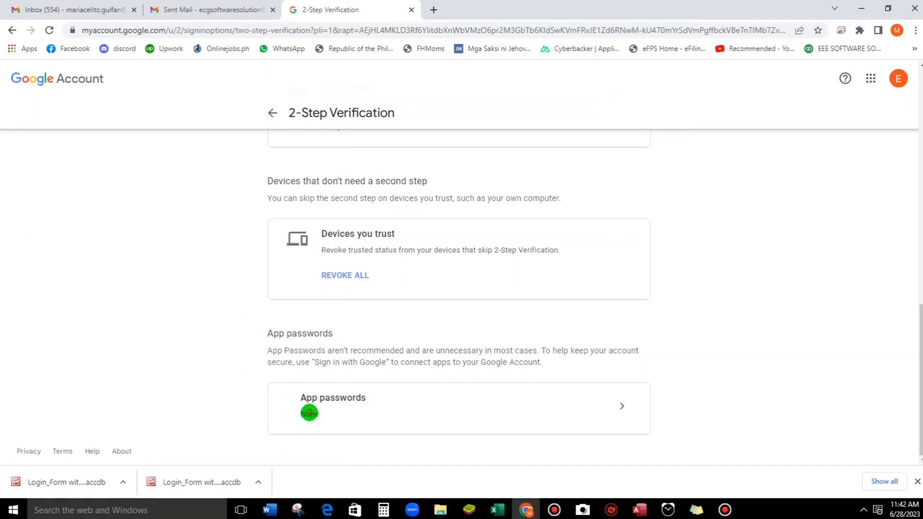
left_click(622, 406)
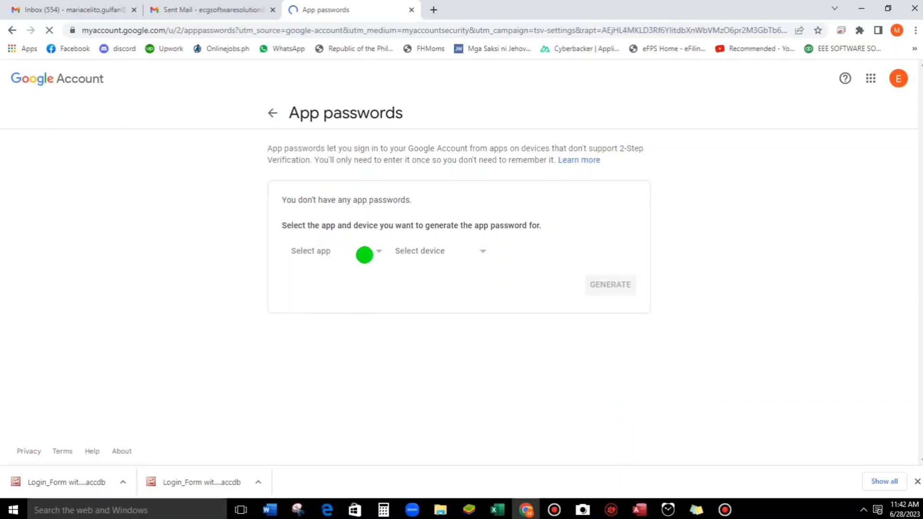
Step: Generate an app password with app Mail and device Windows Computer
left_click(377, 251)
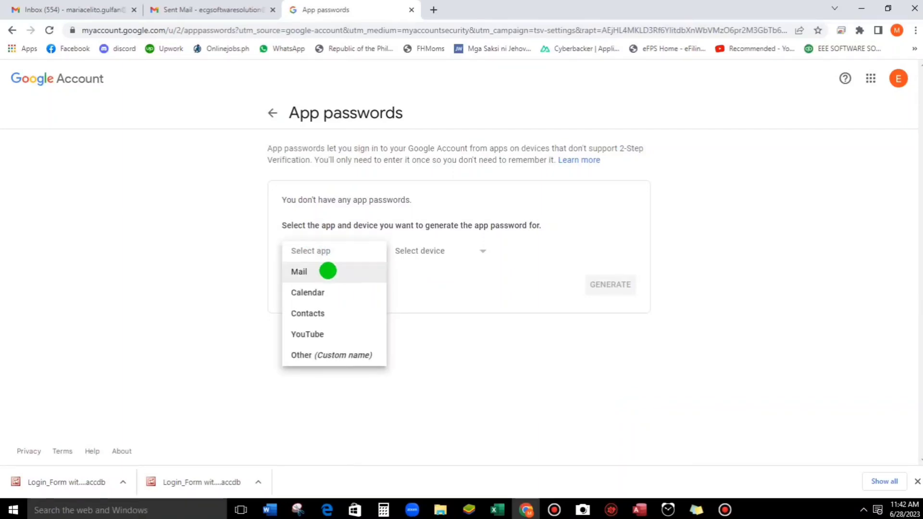
left_click(313, 272)
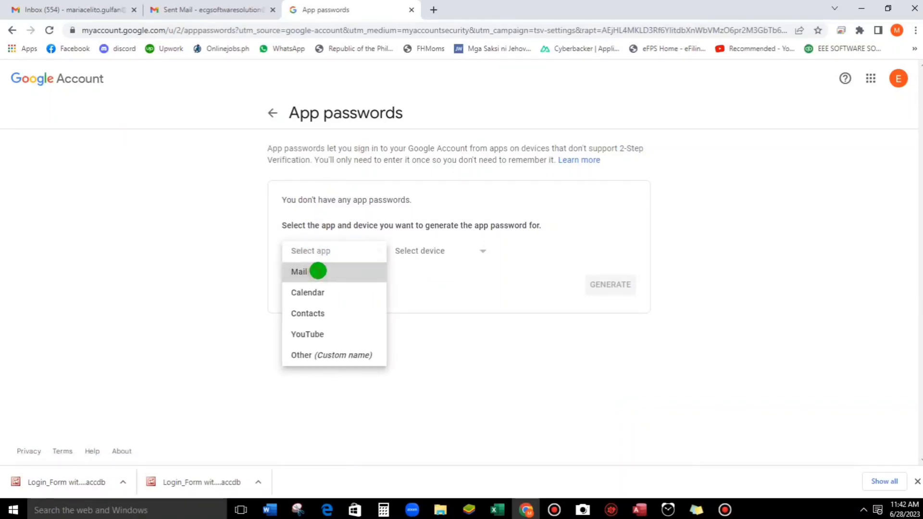
left_click(483, 256)
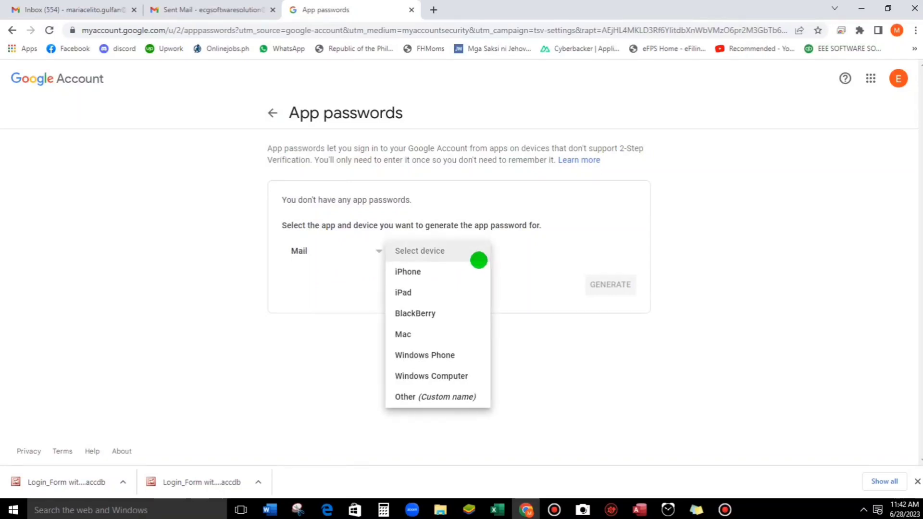
left_click(421, 374)
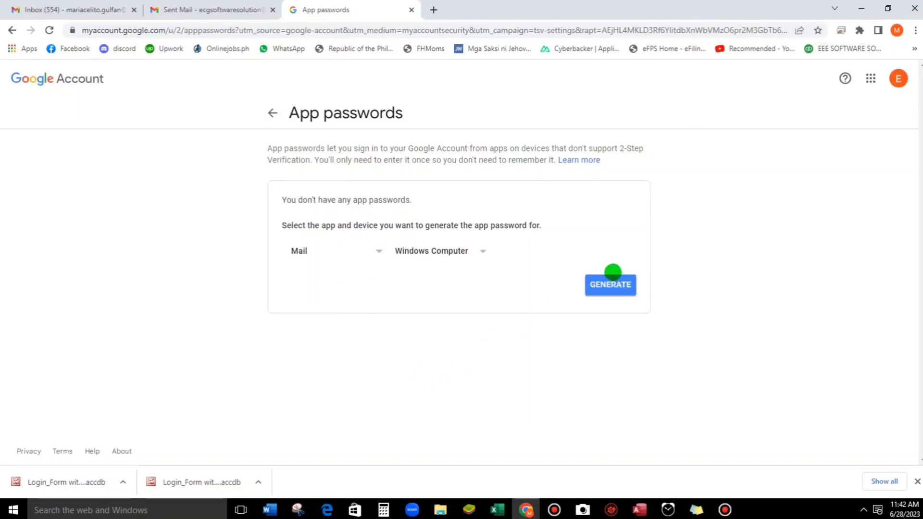
left_click(609, 284)
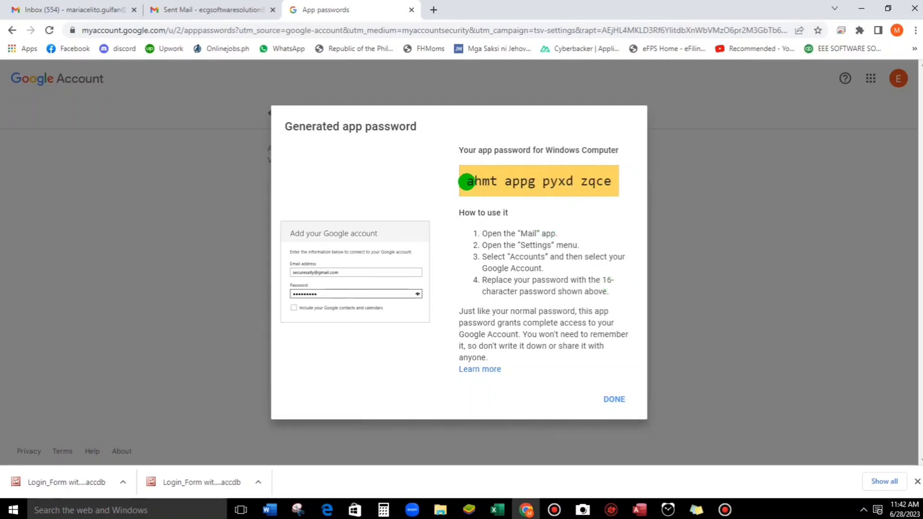
Step: Paste the copied app password over the old sendpassword value and close the VBA editor
left_click_drag(467, 181, 623, 185)
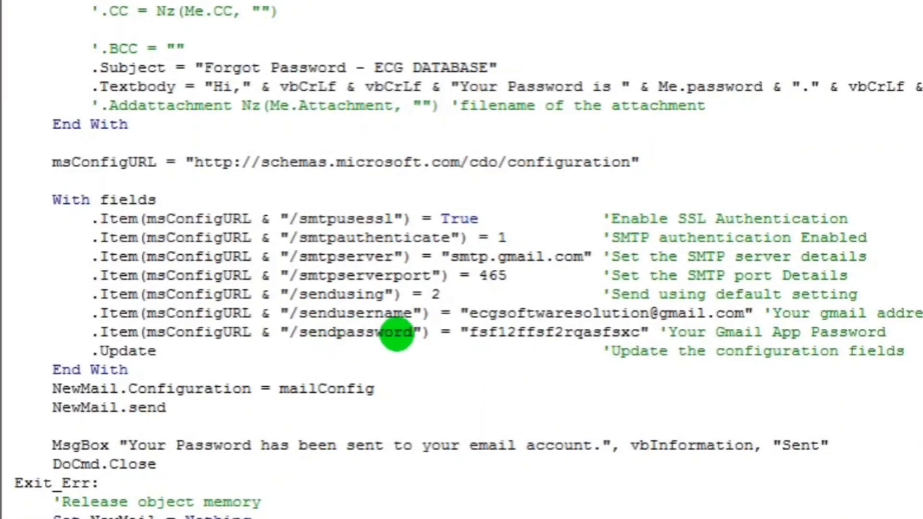
left_click_drag(469, 332, 638, 337)
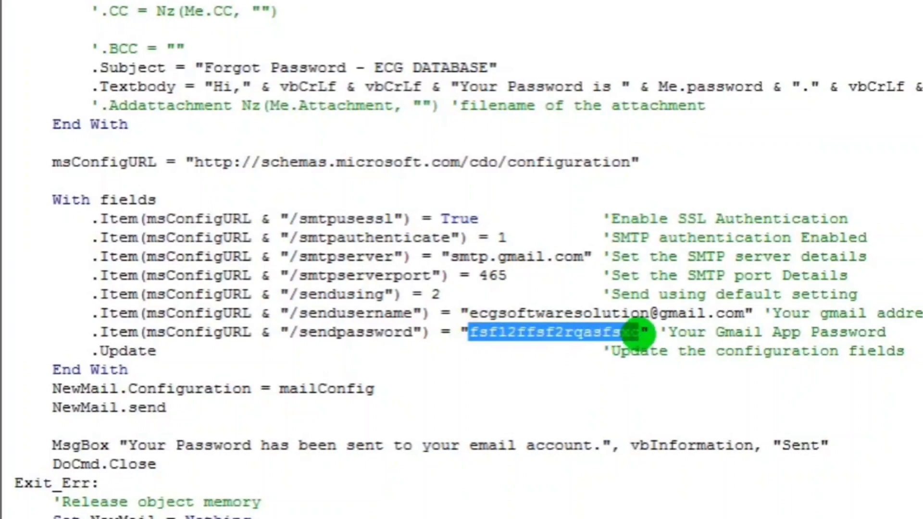
key("ctrl+v")
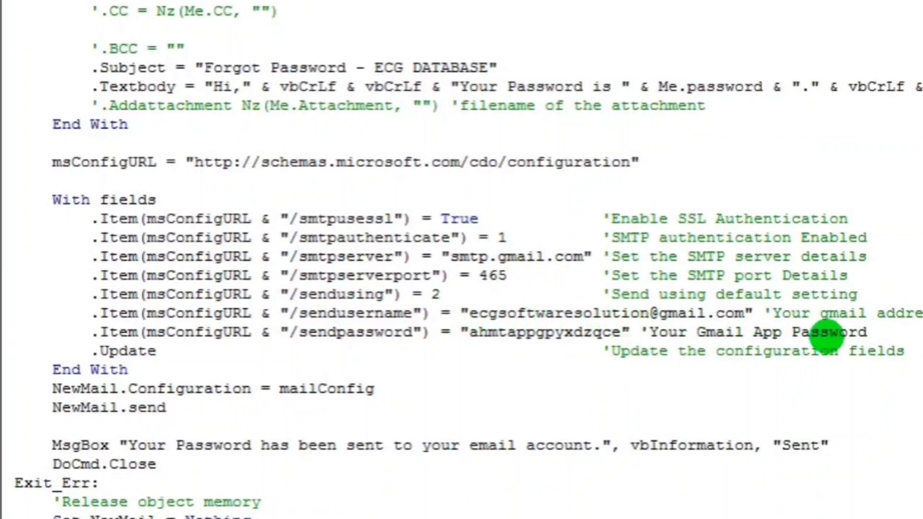
key("Down")
key("End")
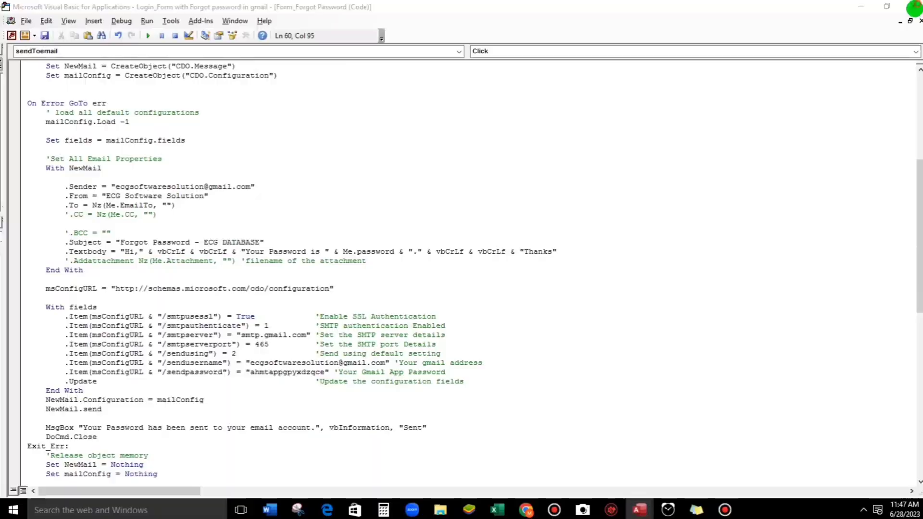
key("alt+F11")
left_click(525, 217)
Step: Save and close the Forgot Password form design, then open Login_F
key("ctrl+w")
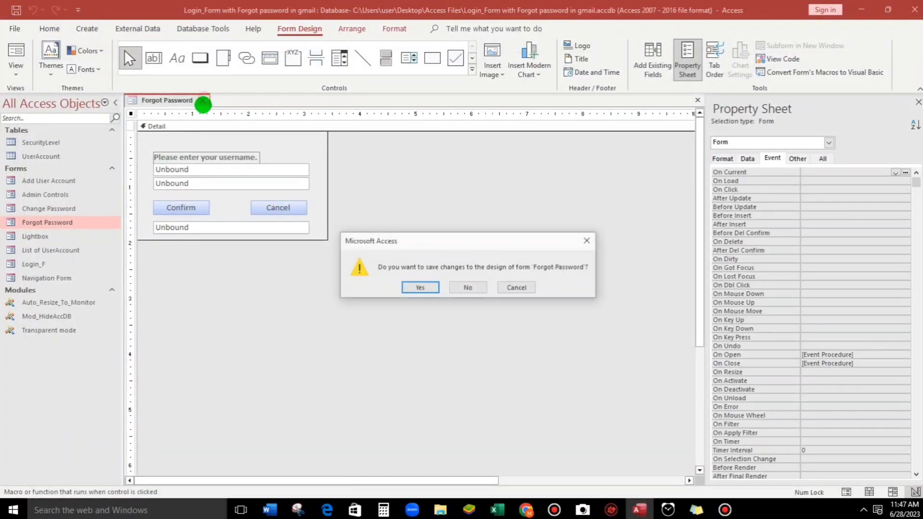
left_click(424, 289)
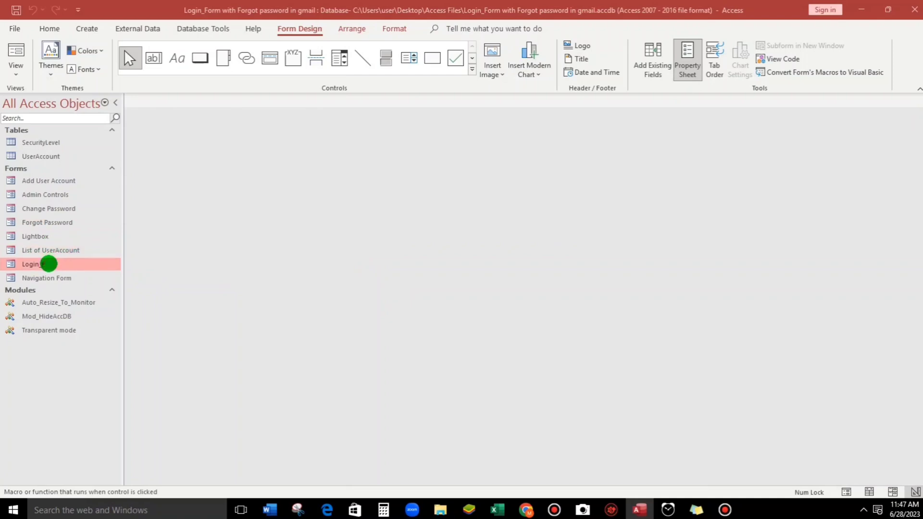
double_click(48, 264)
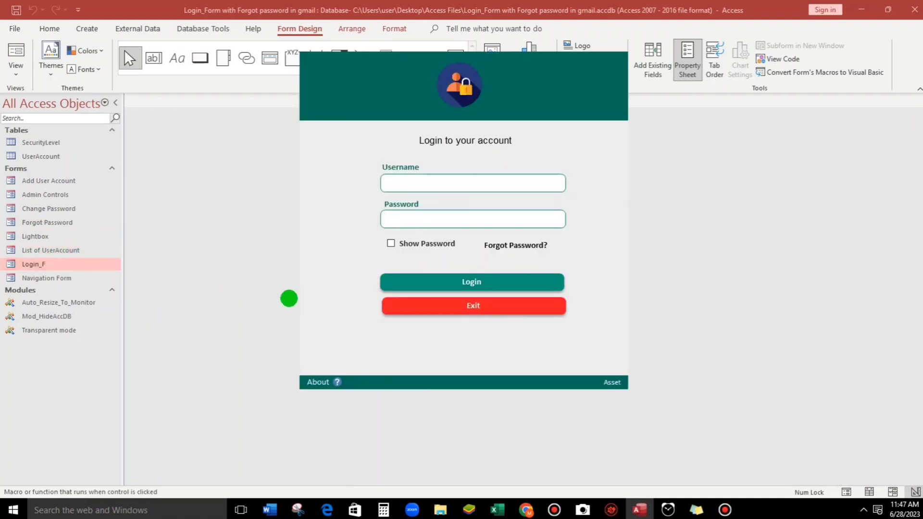
Step: Request the forgot-password email for username admin after a rejected made-up username
left_click(496, 245)
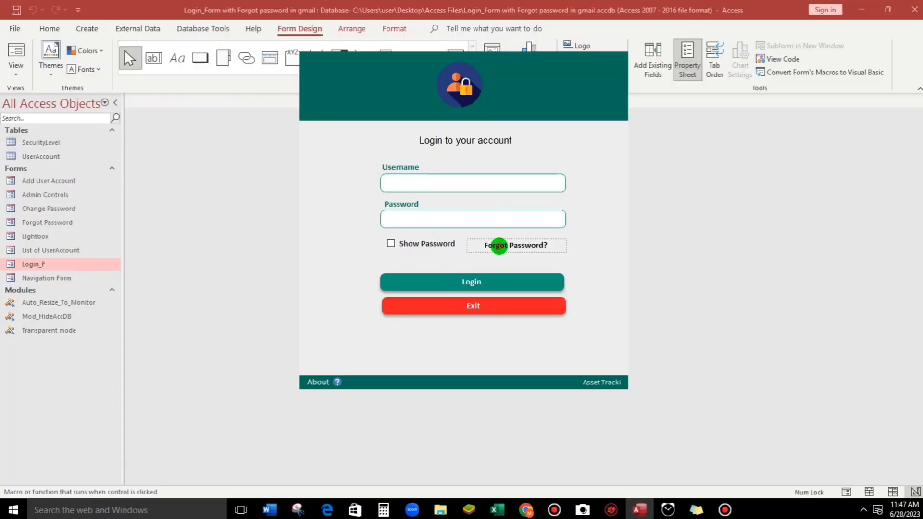
type("sfsffs")
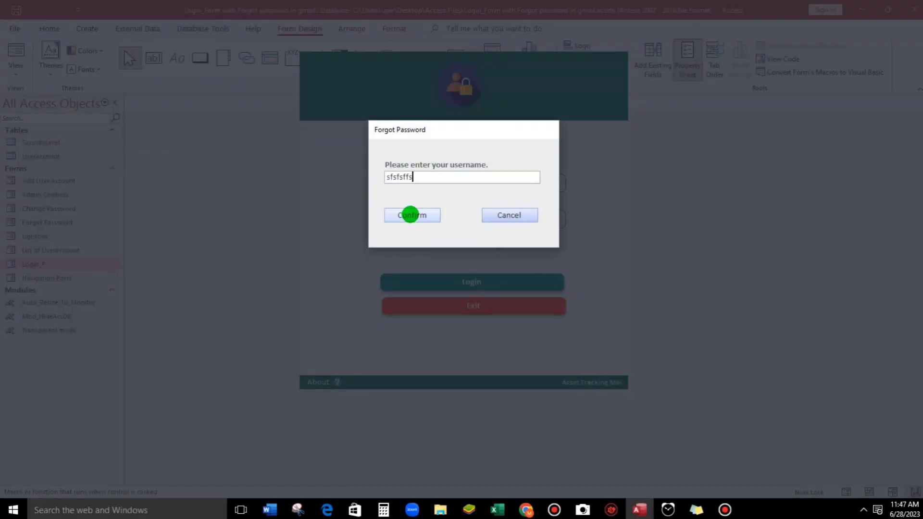
left_click(402, 217)
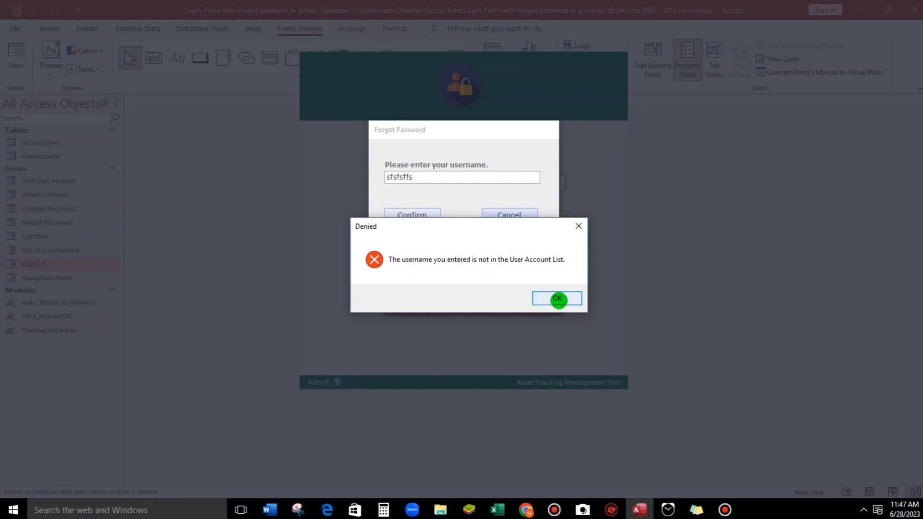
left_click(558, 298)
left_click(503, 292)
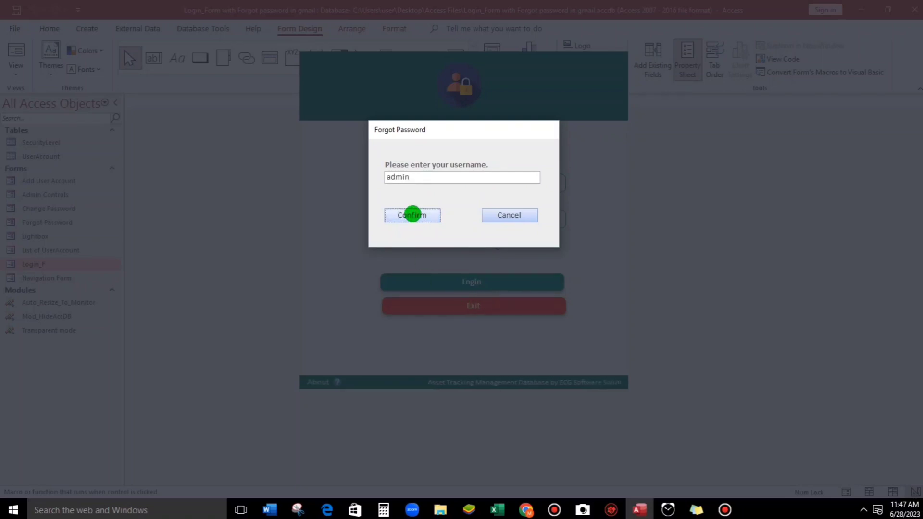
left_click(411, 214)
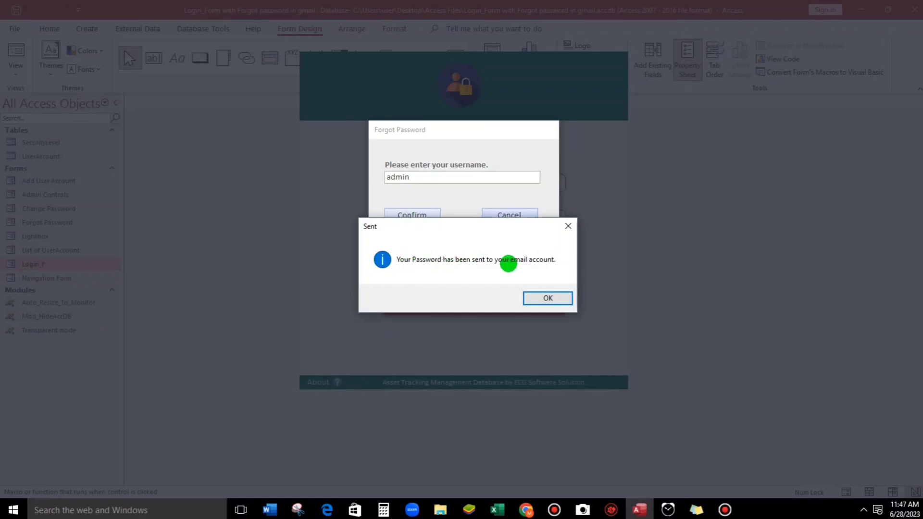
left_click(542, 299)
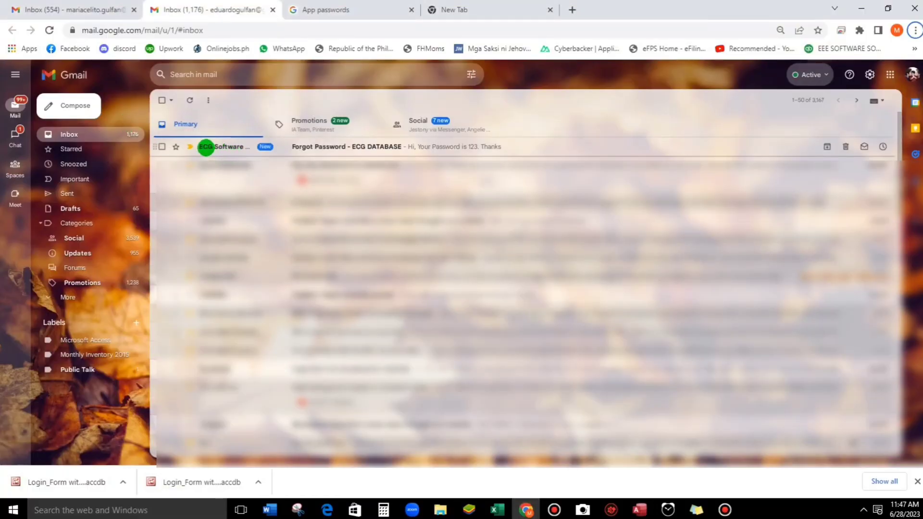
Step: Open the new 'Forgot Password - ECG DATABASE' message in the inbox
left_click(216, 146)
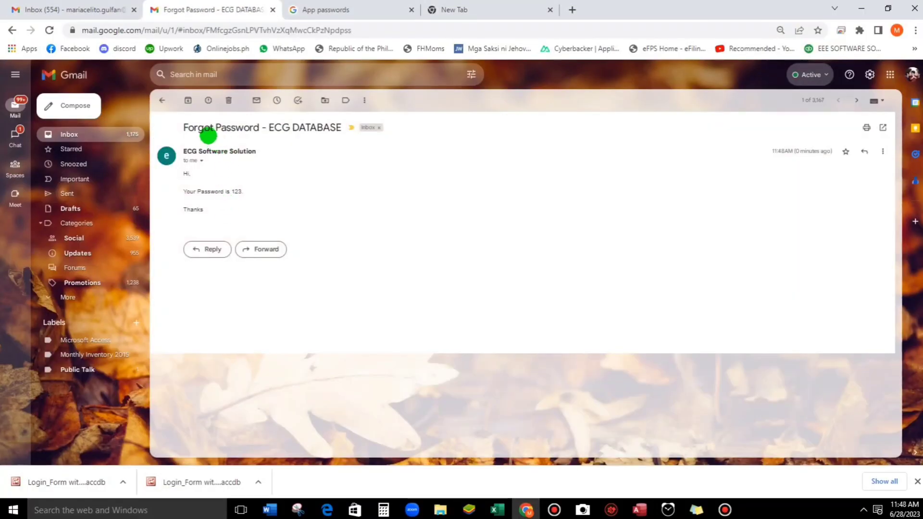